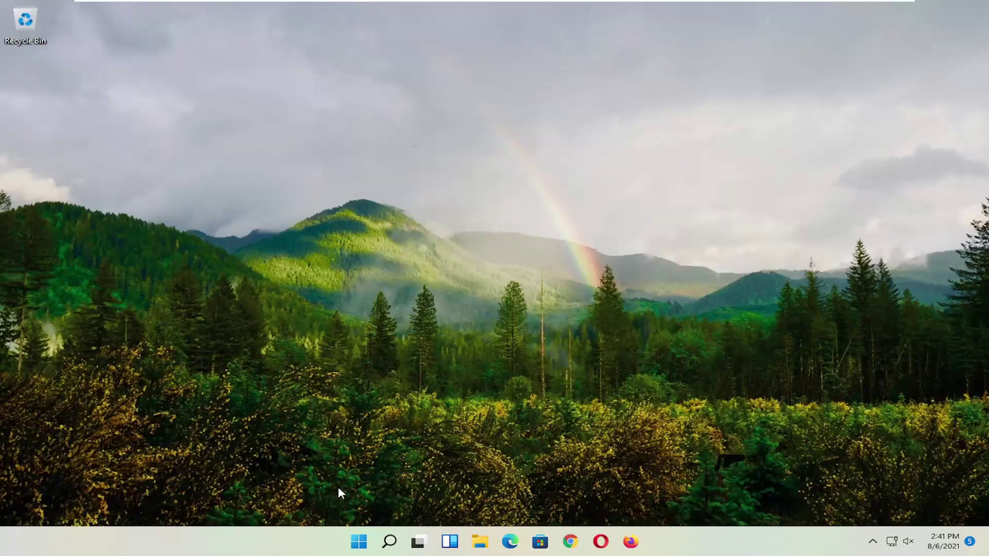
# - Search for 'cmd' and launch Command Prompt as administrator
pyautogui.rightClick(362, 545)
pyautogui.click(389, 541)
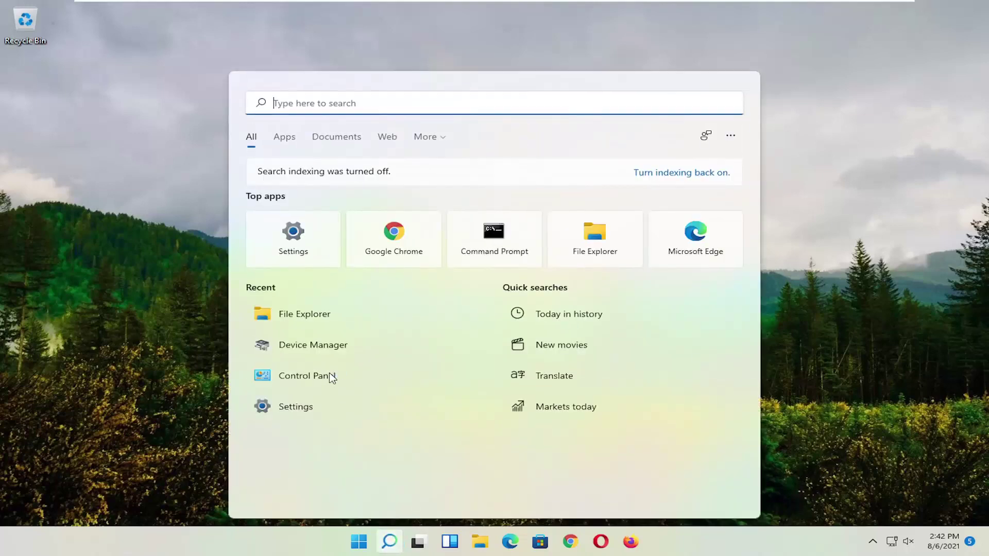
pyautogui.write('cmd')
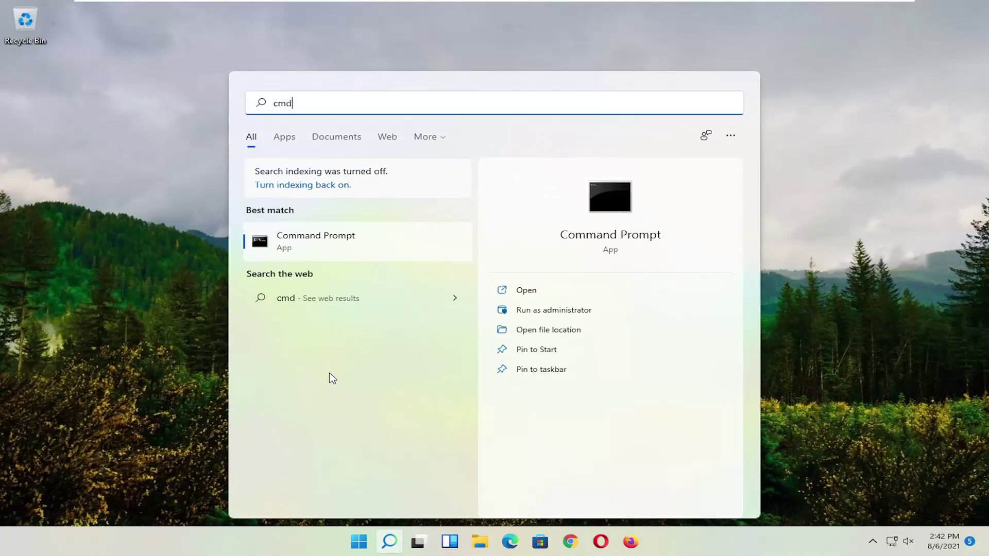
pyautogui.rightClick(304, 248)
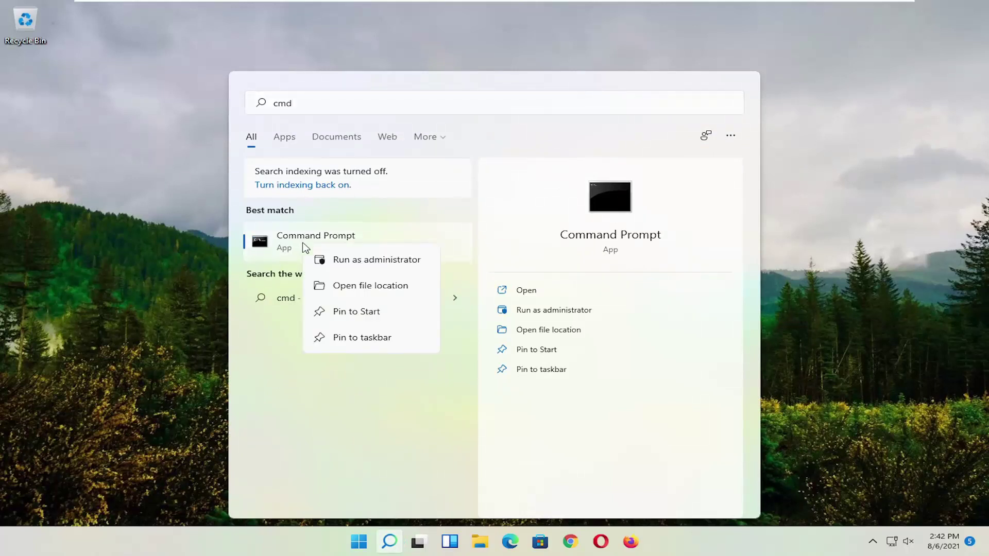
pyautogui.click(360, 261)
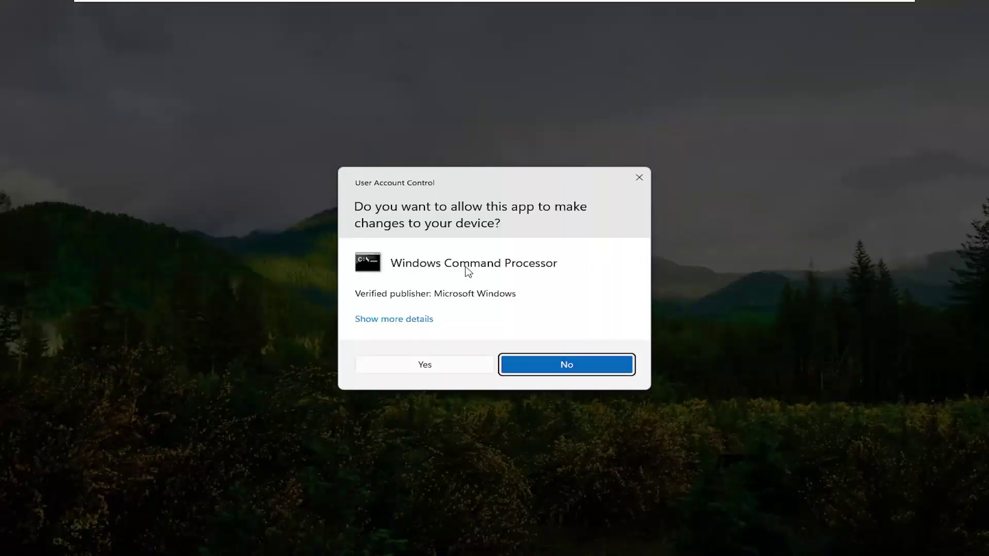
# - Approve the UAC prompt and run 'sfc /scannow' in the elevated Command Prompt
pyautogui.click(429, 368)
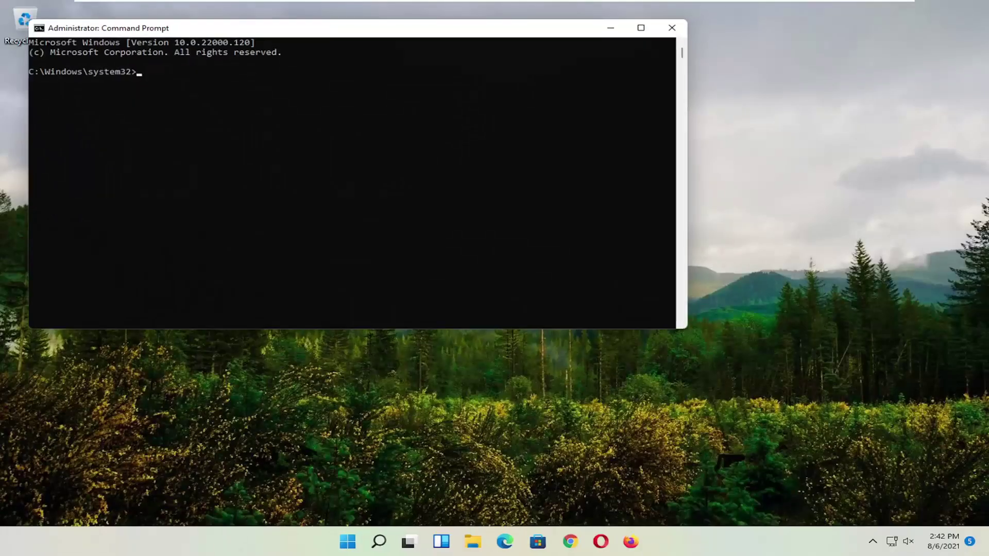
pyautogui.moveTo(426, 29); pyautogui.dragTo(510, 64)
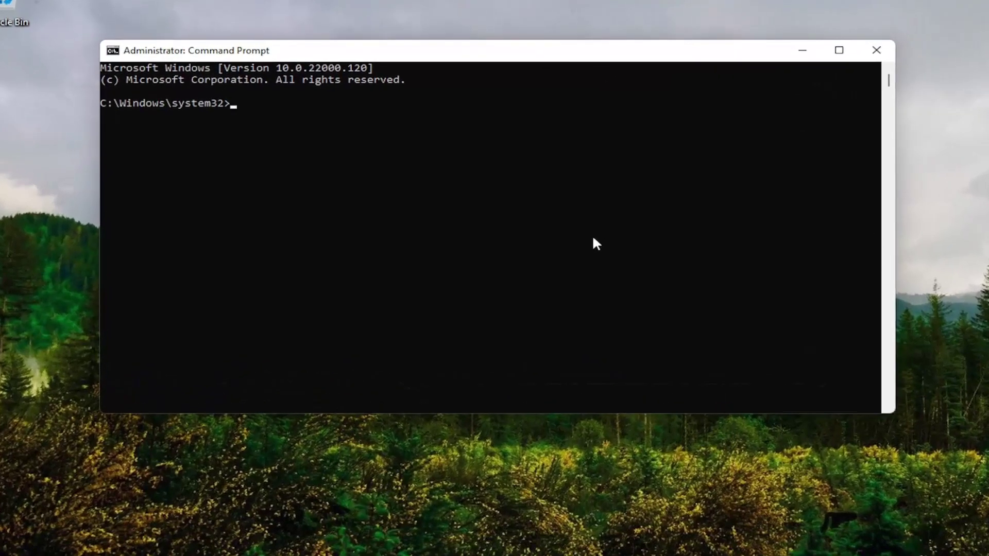
pyautogui.write('sfc /scannow')
pyautogui.press('Return')
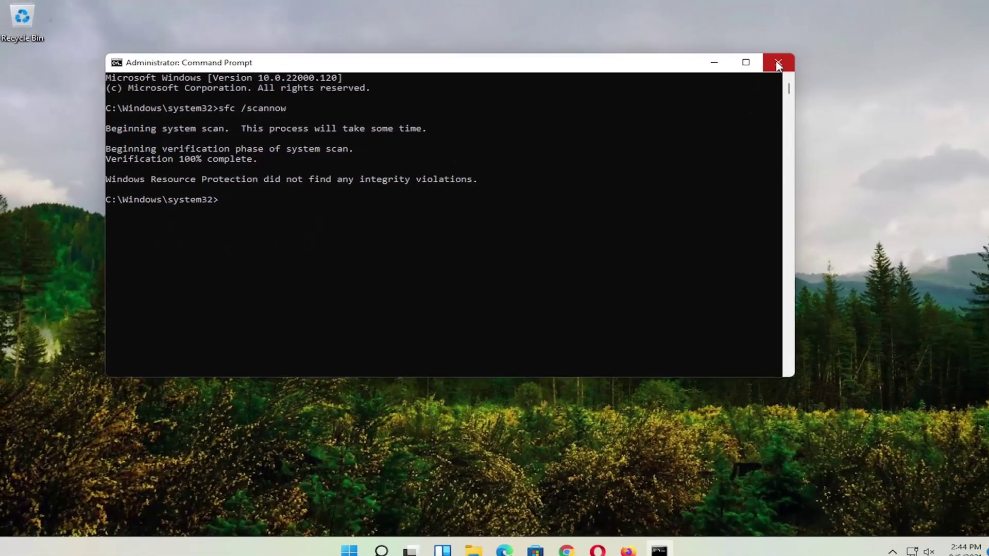
# - Close the Command Prompt window and bring up the Win+X power user menu
pyautogui.click(876, 50)
pyautogui.rightClick(357, 541)
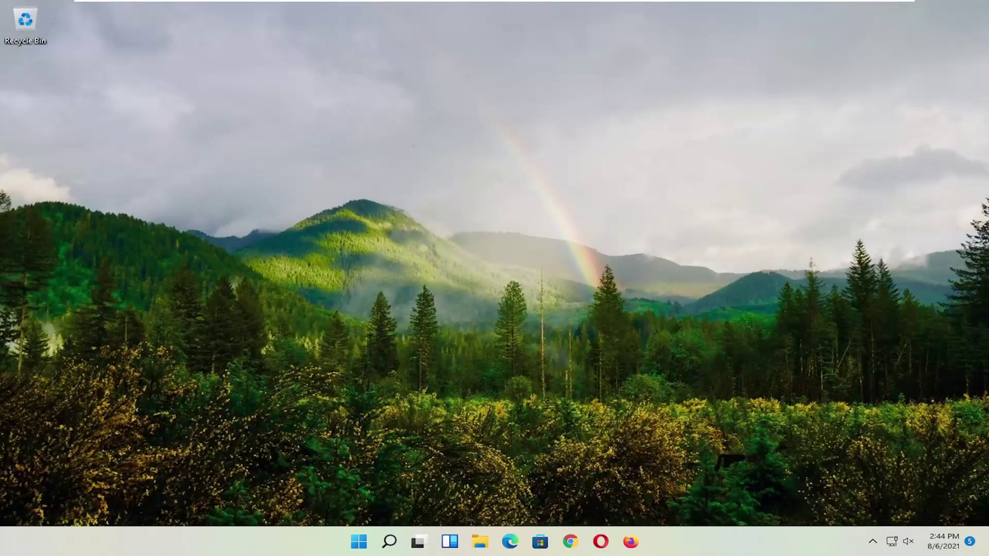
# - Search 'advanced system settings' and open System Properties, centred on screen
pyautogui.click(389, 543)
pyautogui.write('a')
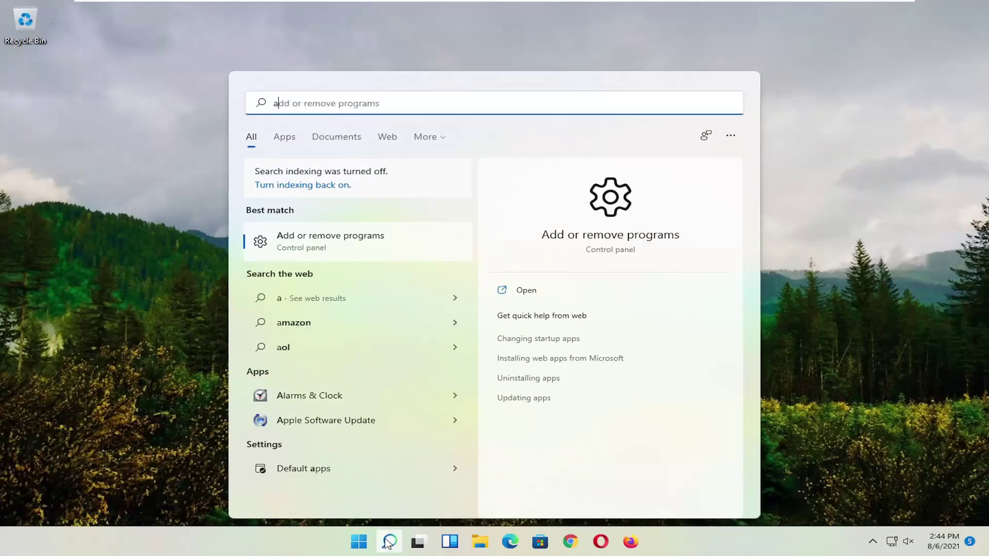
pyautogui.write('dvanced syst')
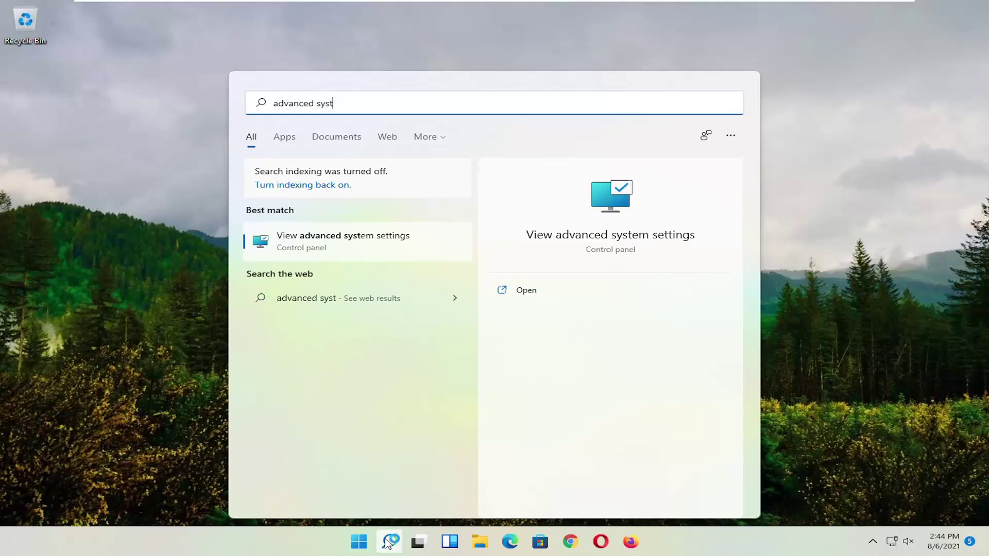
pyautogui.write('em settings')
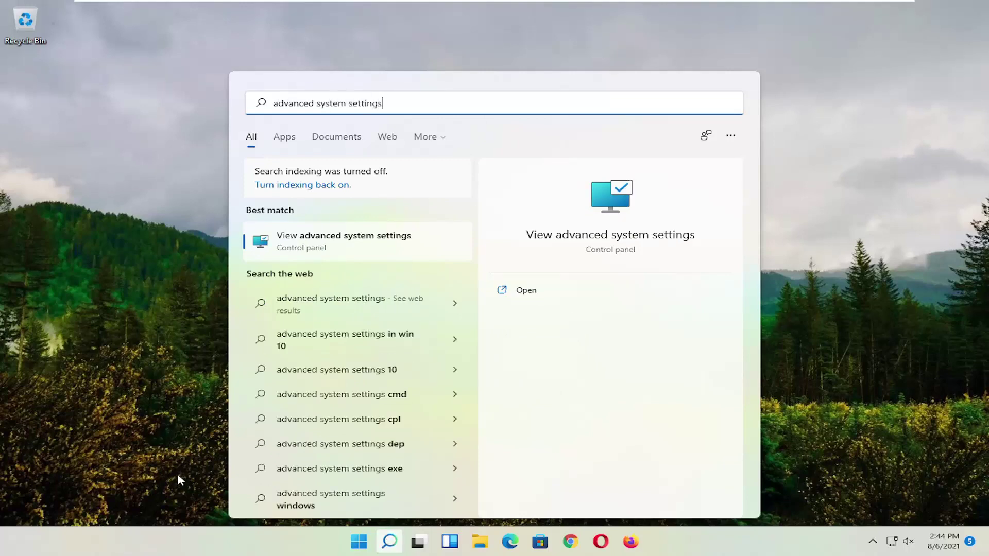
pyautogui.click(298, 250)
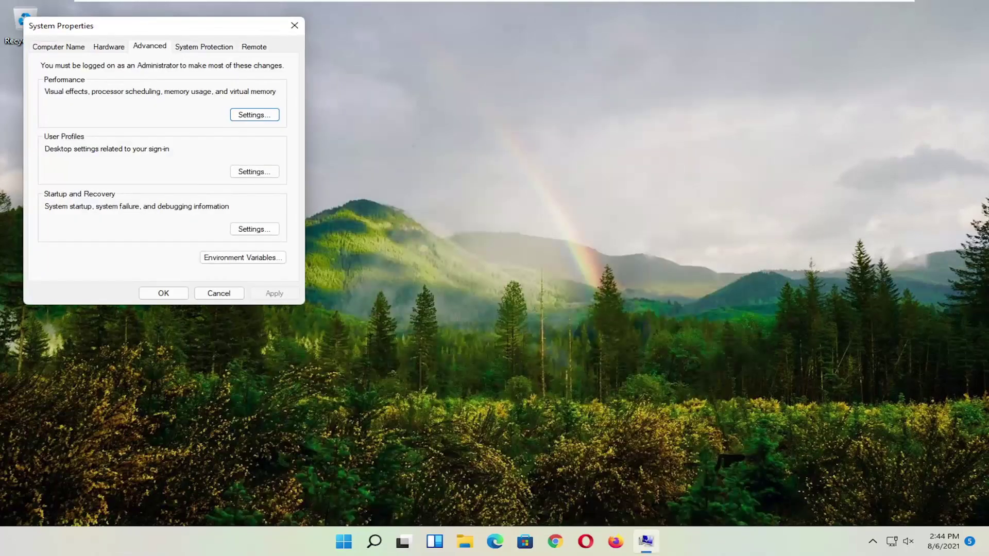
pyautogui.moveTo(126, 30); pyautogui.dragTo(392, 127)
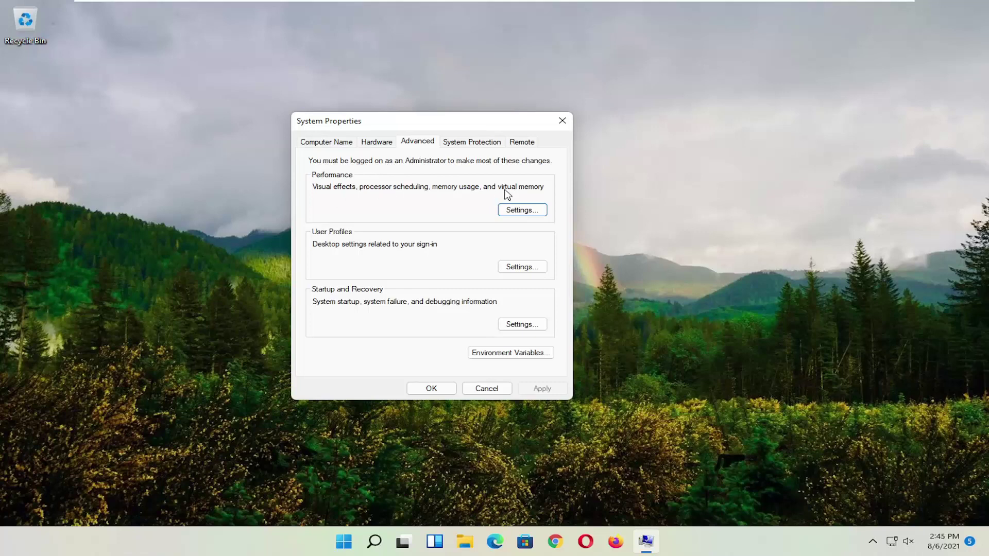
# - In Performance Options, turn on DEP for all programs and services except those selected
pyautogui.click(524, 212)
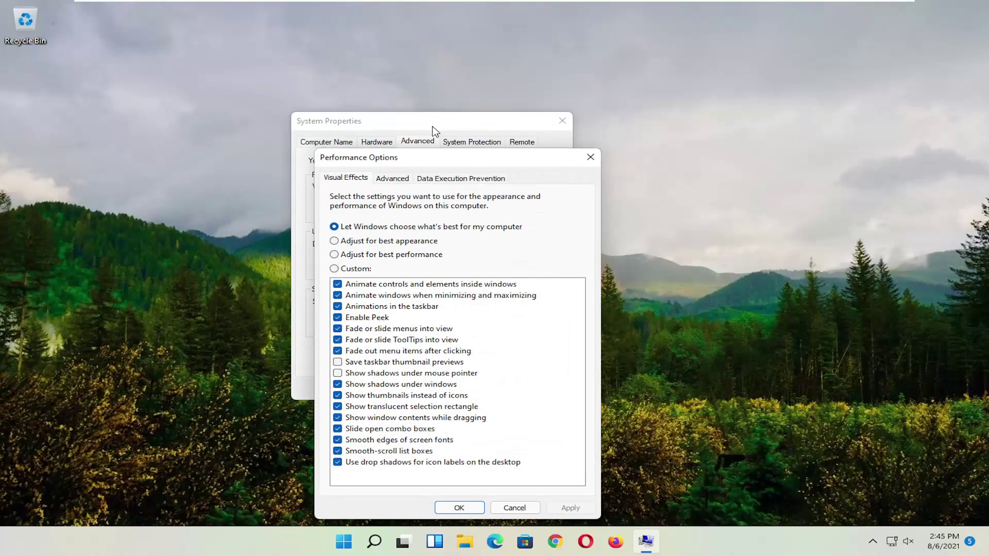
pyautogui.moveTo(437, 151); pyautogui.dragTo(412, 82)
pyautogui.click(457, 103)
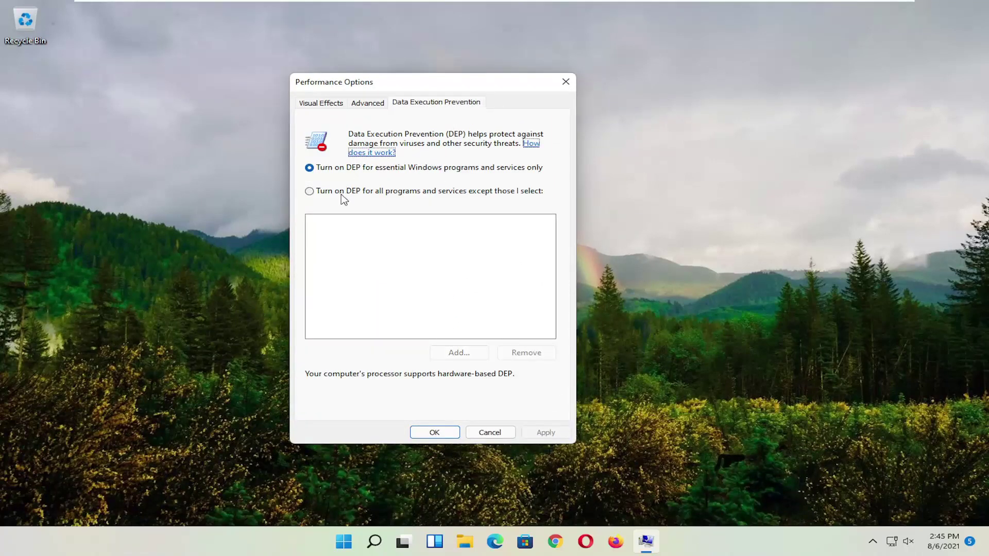
pyautogui.click(325, 195)
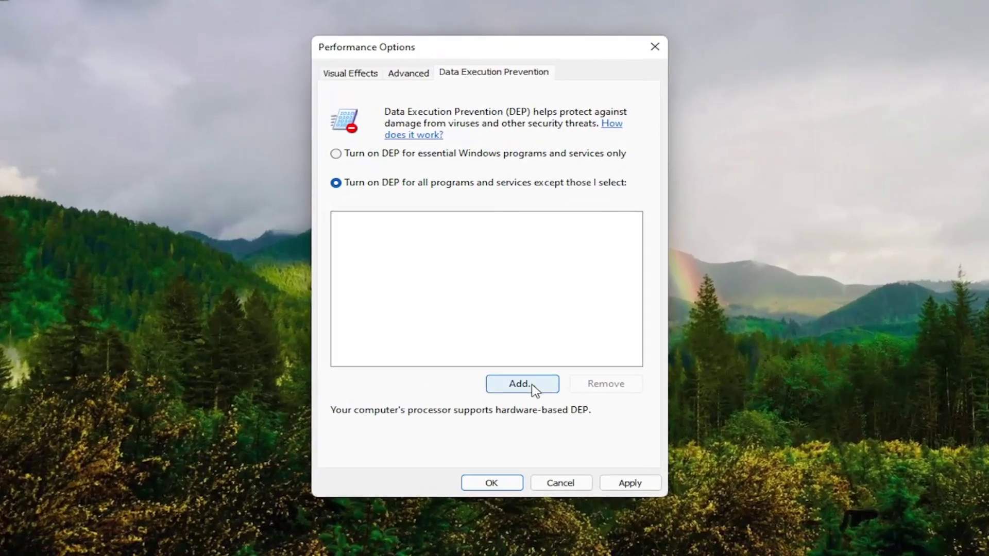
# - Try adding C:\Program Files\iPod\bin\iPodService as a DEP exception
pyautogui.click(521, 384)
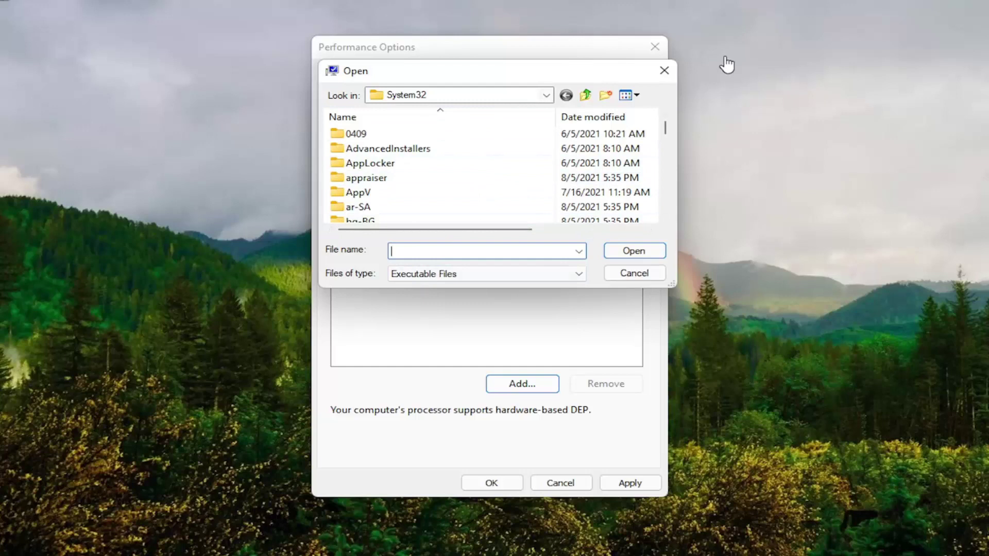
pyautogui.click(545, 96)
pyautogui.click(431, 126)
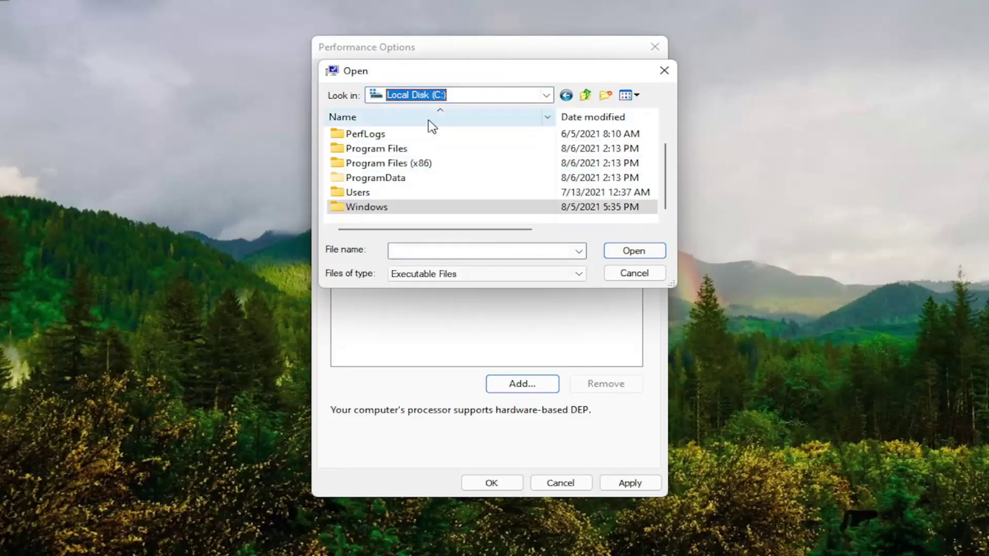
pyautogui.doubleClick(376, 150)
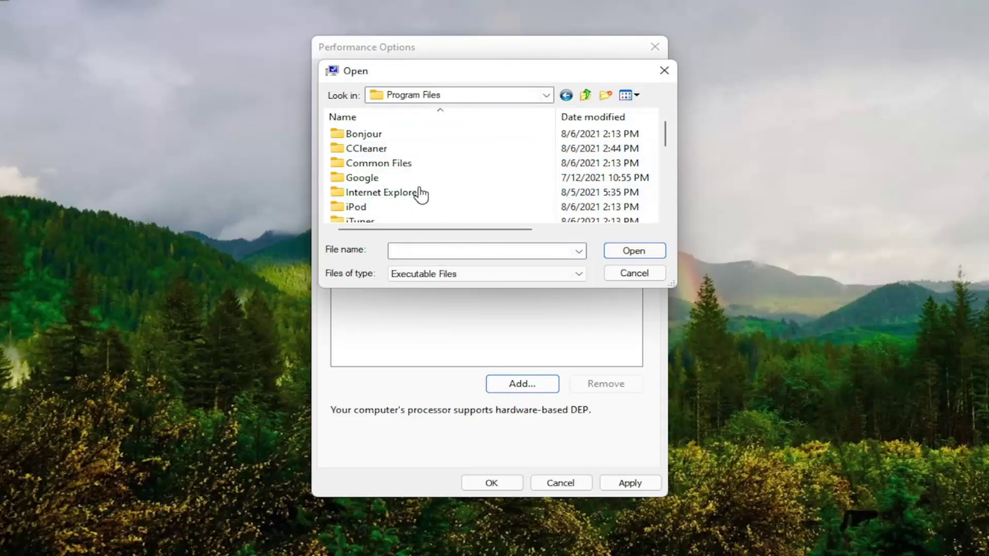
pyautogui.click(378, 184)
pyautogui.doubleClick(375, 207)
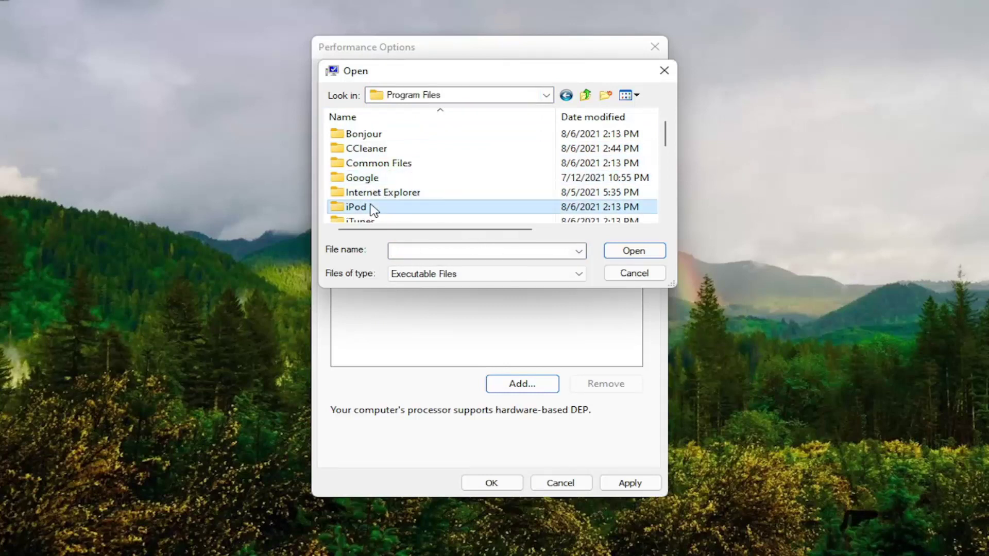
pyautogui.doubleClick(360, 136)
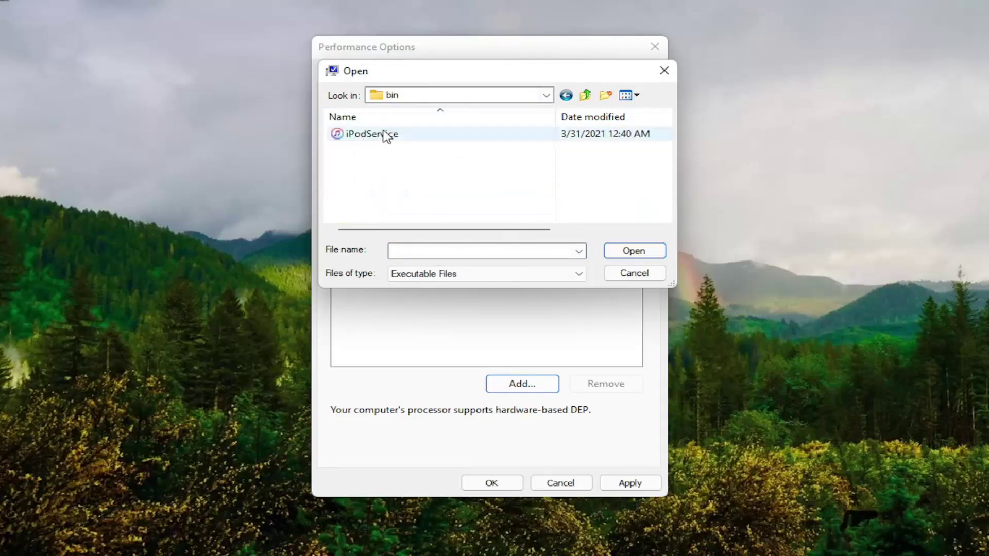
pyautogui.click(375, 137)
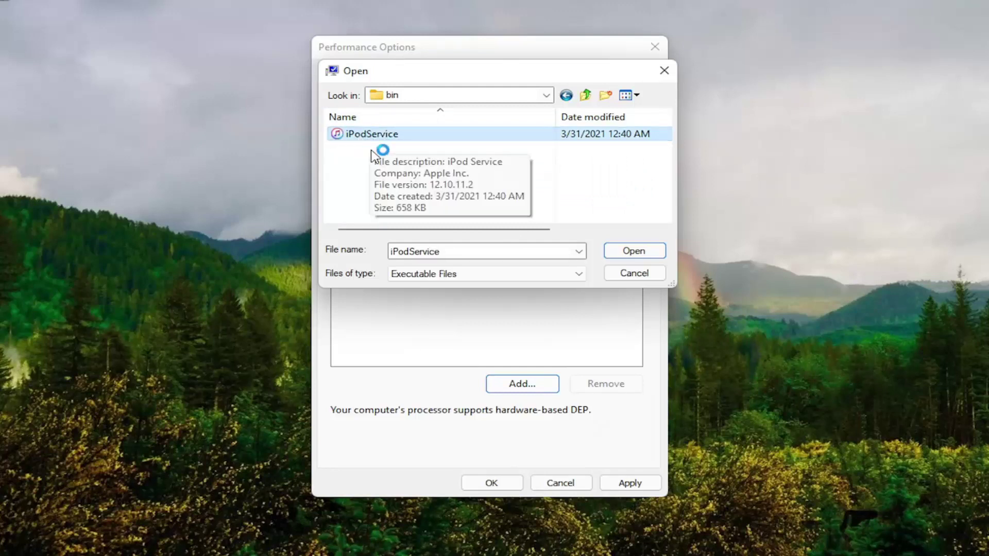
pyautogui.click(650, 251)
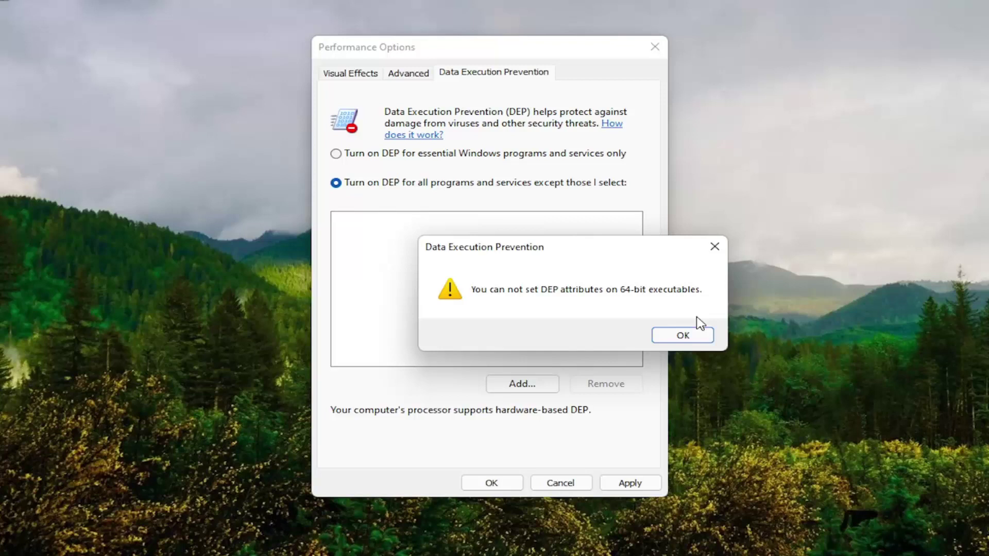
# - Dismiss the 64-bit DEP warning and close Performance Options
pyautogui.click(688, 340)
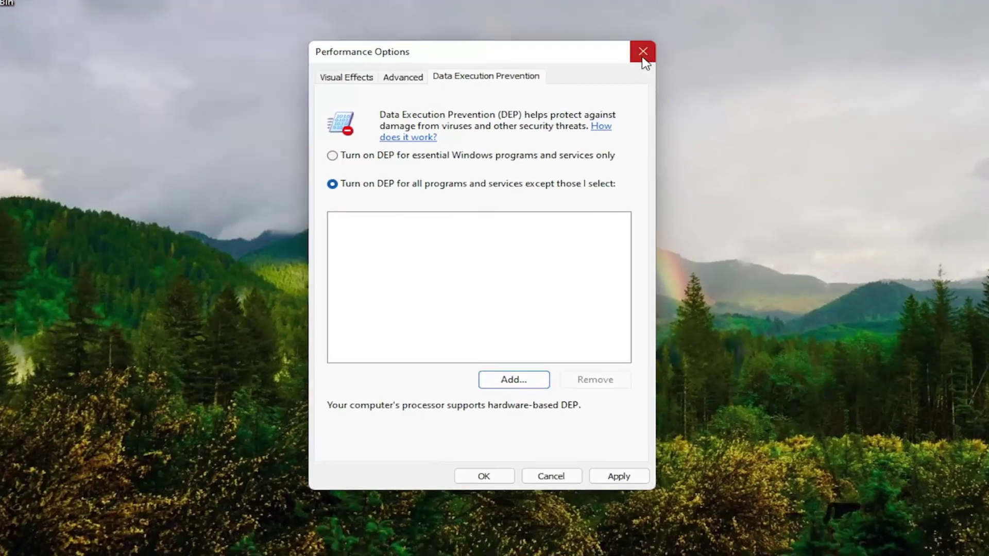
pyautogui.click(654, 47)
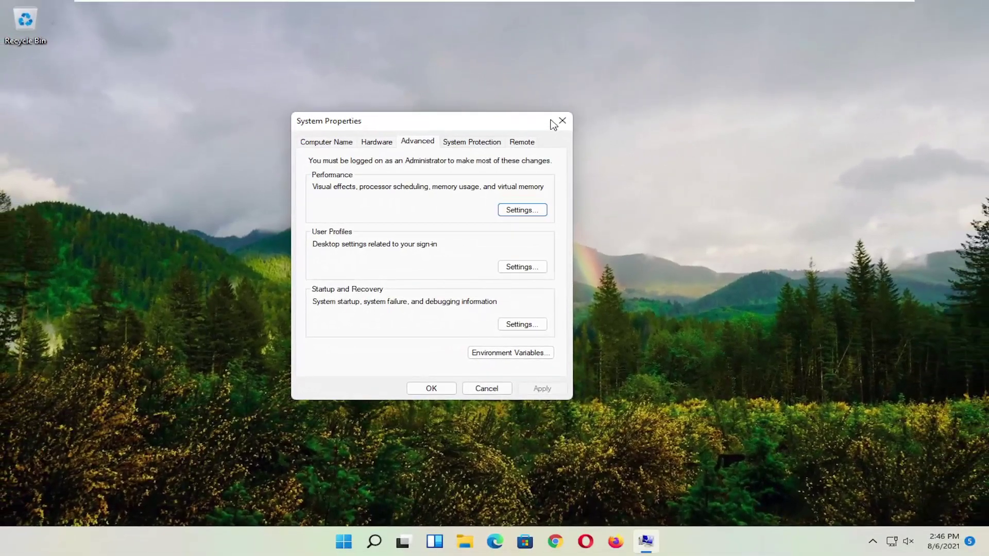